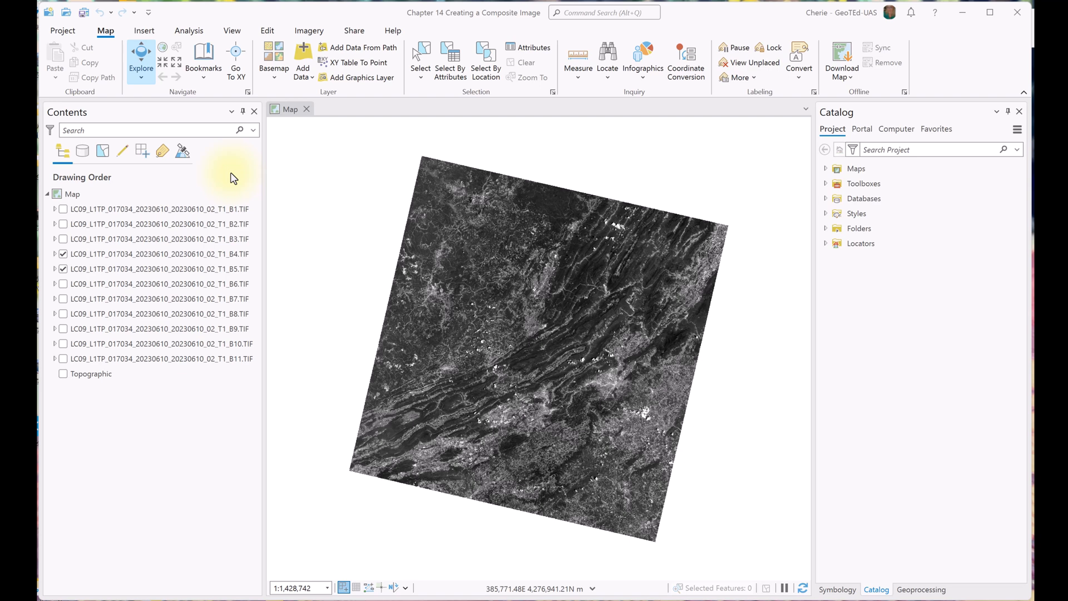
Step: Review the geoprocessing environment settings, including the current workspace and the processing extent
left_click(187, 31)
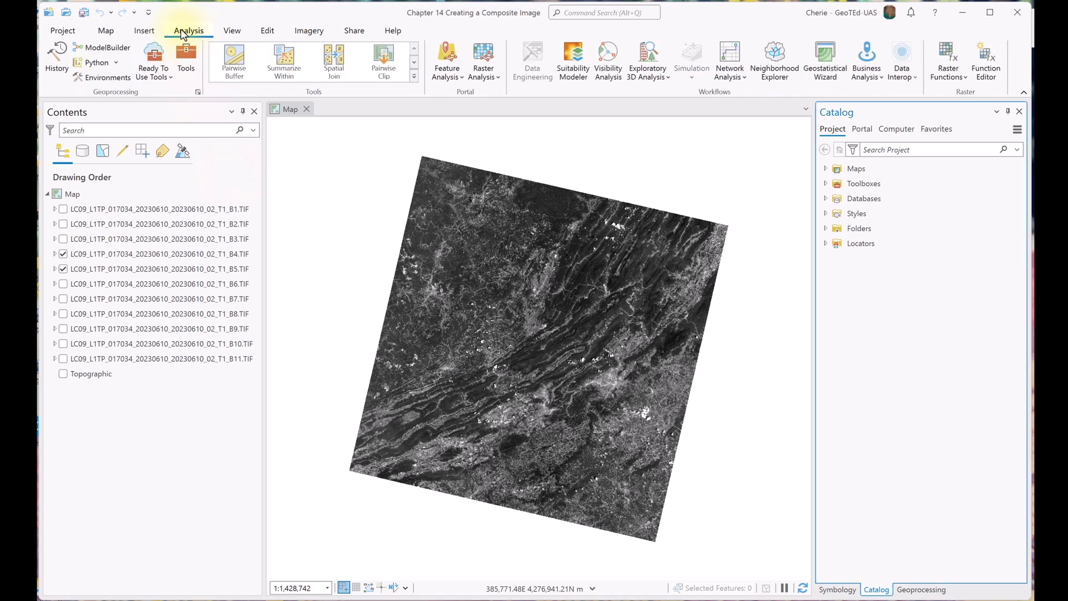
left_click(104, 83)
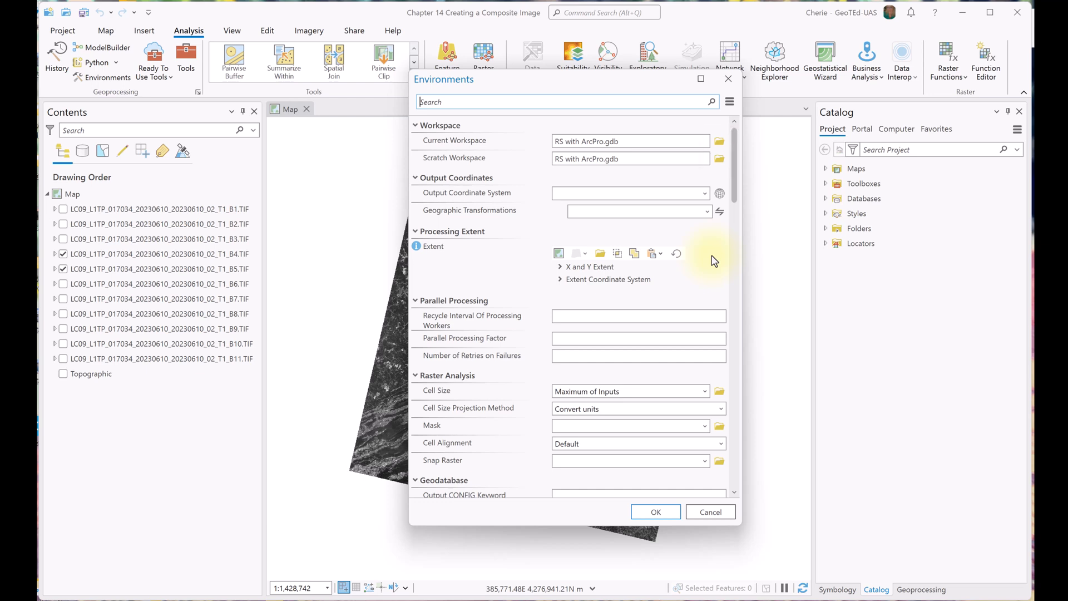
left_click(727, 79)
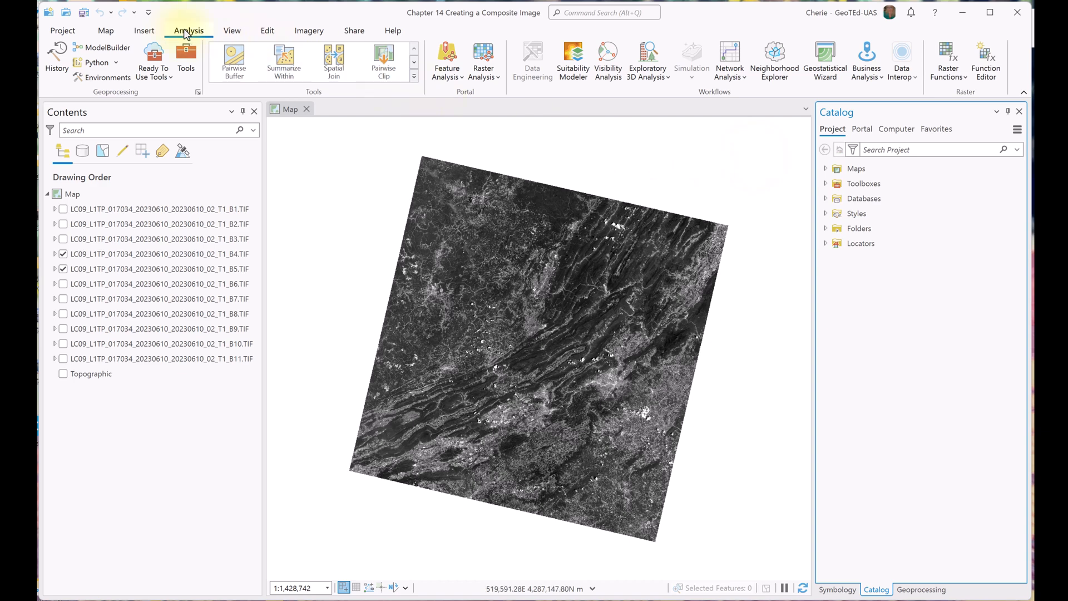
Step: Search the geoprocessing tools for Composite and open the Composite Bands tool
left_click(187, 57)
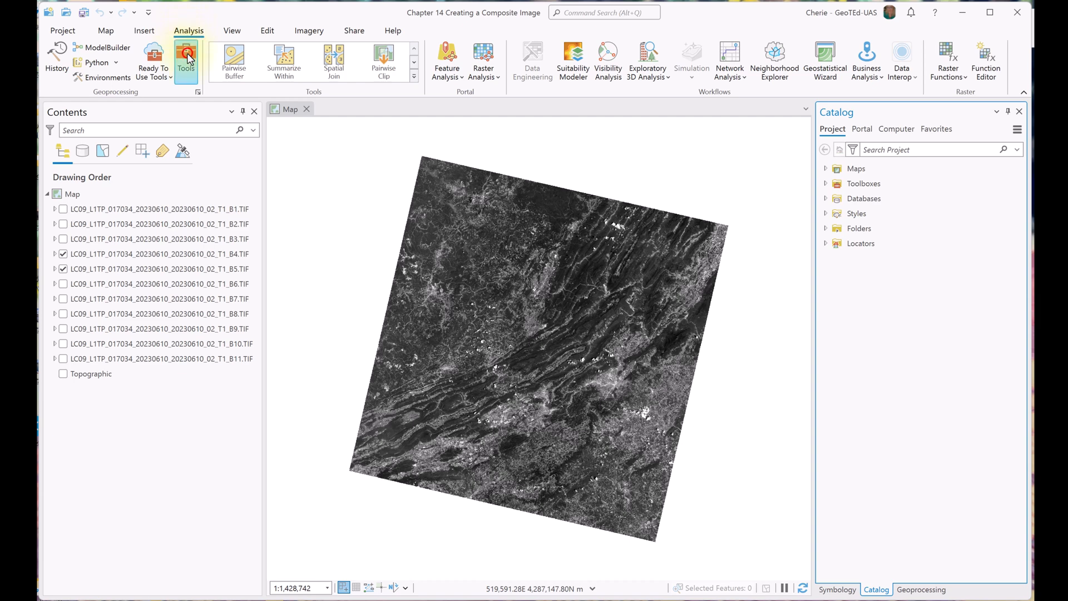
left_click(925, 130)
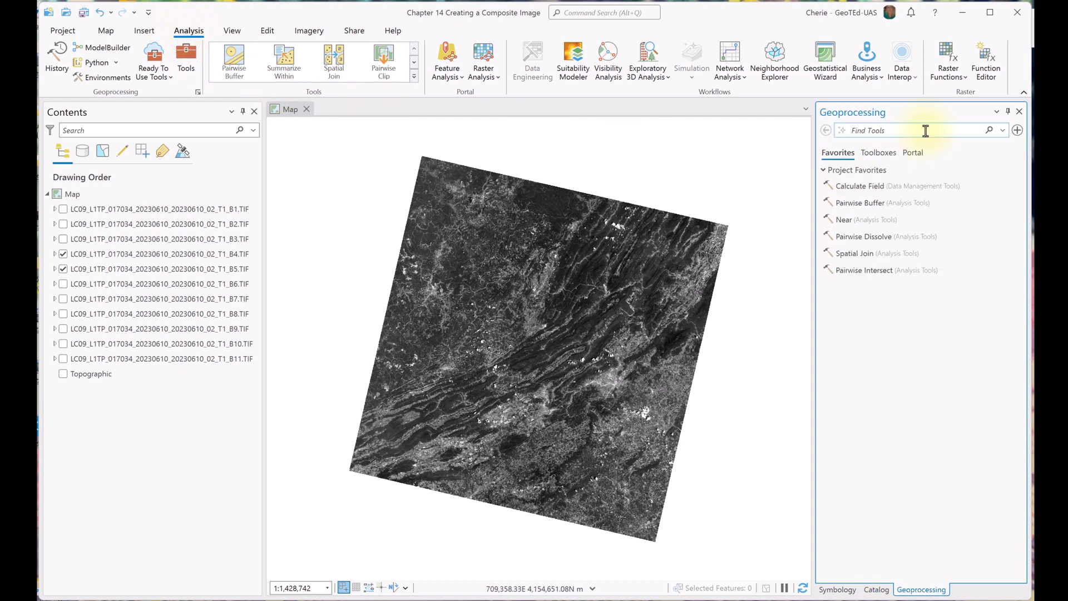
type("Composite")
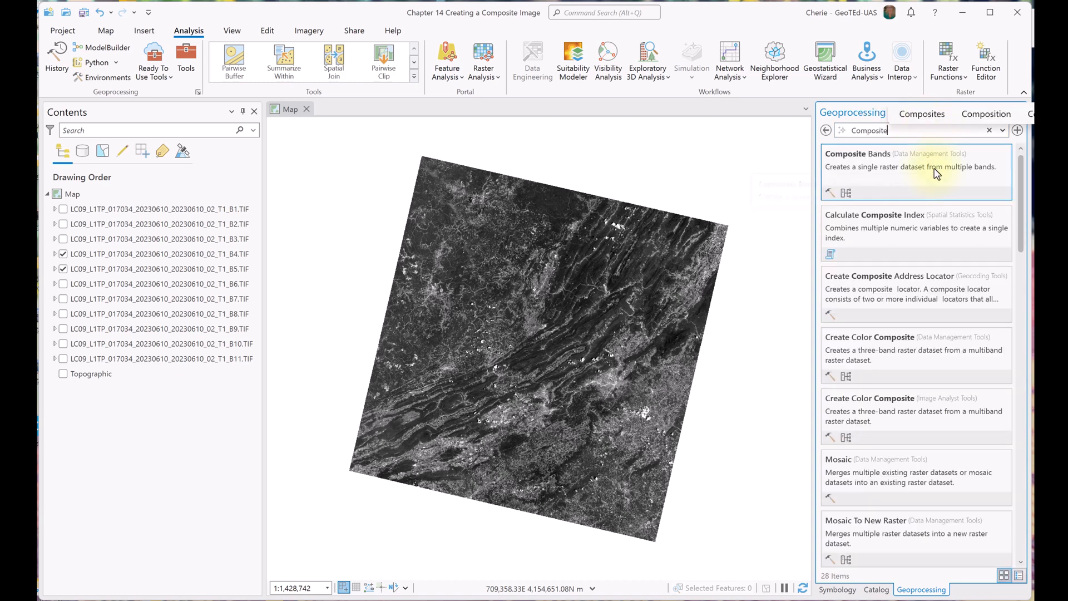
left_click(940, 174)
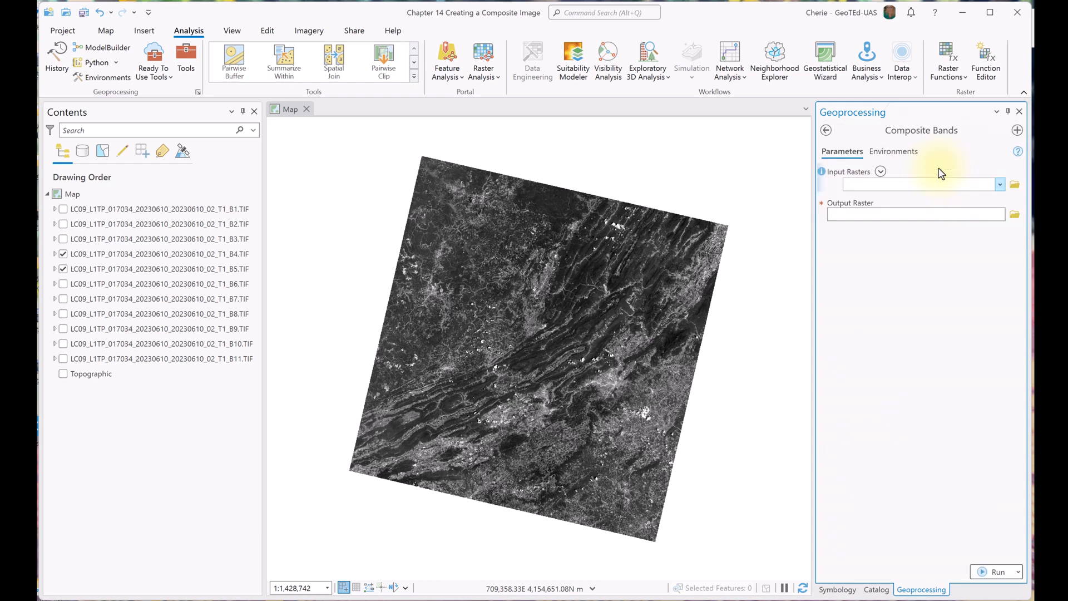
Step: Add the eleven LC09_L1TP_017034 band rasters, B1.TIF through B11.TIF in numerical order, as the Composite Bands input rasters
left_click(999, 185)
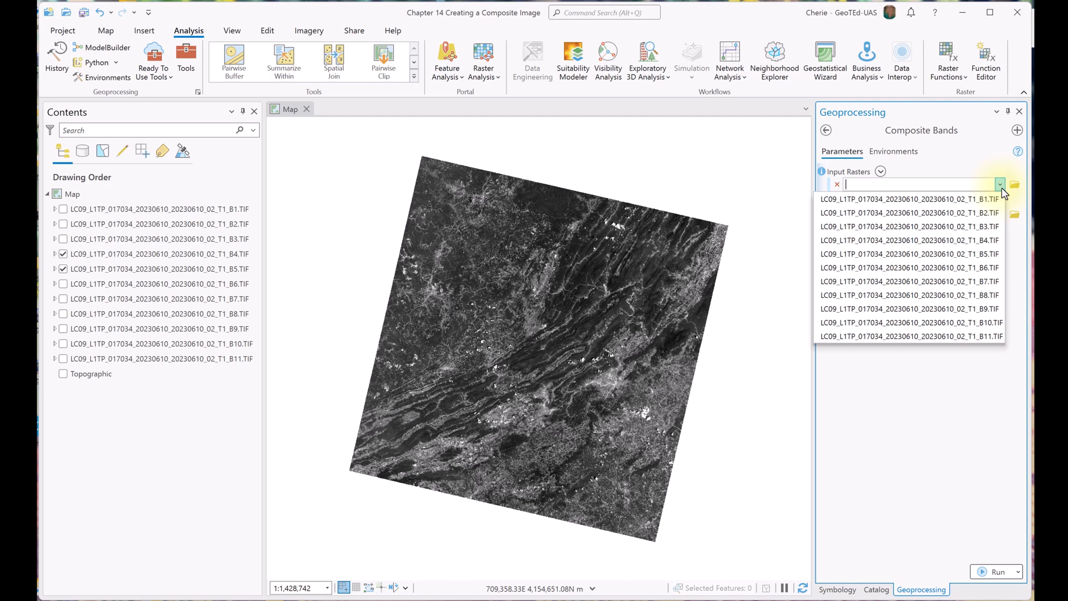
left_click(980, 204)
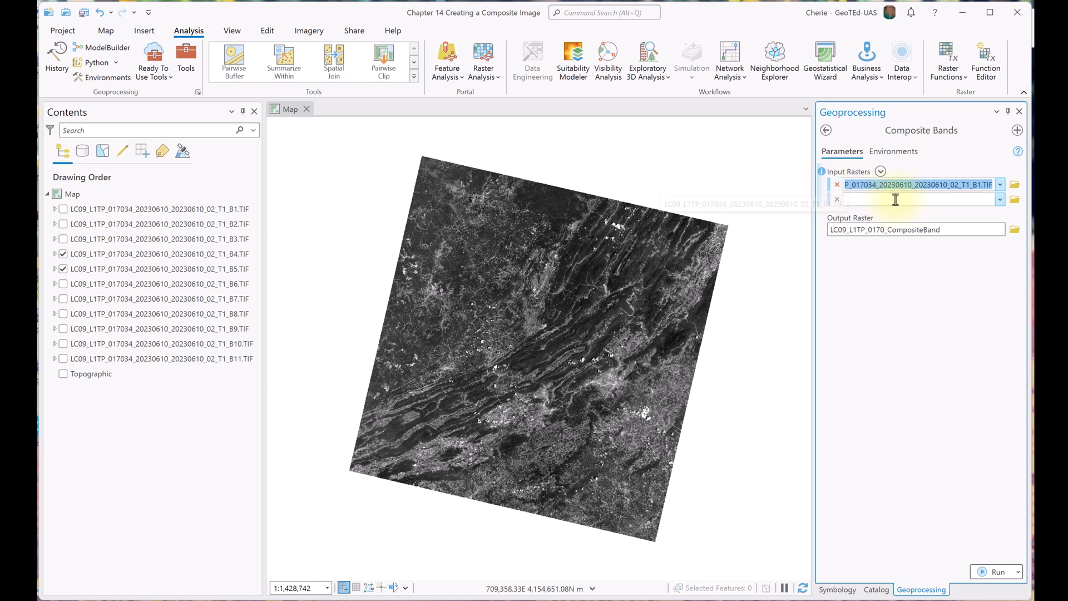
left_click(1000, 199)
left_click(976, 224)
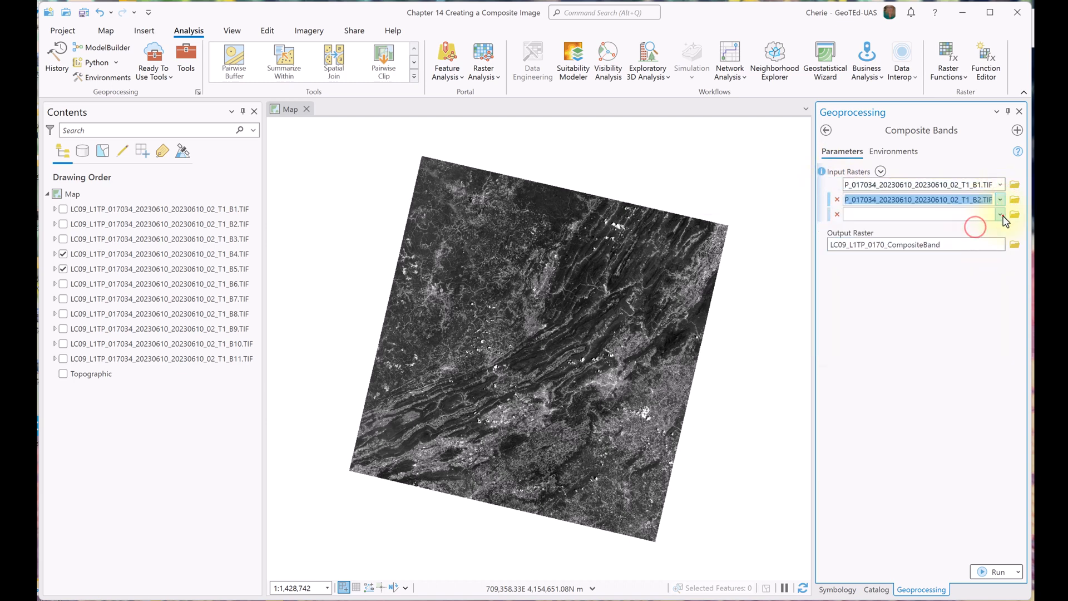
left_click(1000, 214)
left_click(979, 255)
left_click(999, 229)
left_click(979, 285)
left_click(999, 244)
left_click(979, 313)
left_click(999, 260)
left_click(987, 343)
left_click(999, 274)
left_click(989, 371)
left_click(1000, 289)
left_click(989, 400)
left_click(1000, 304)
left_click(986, 429)
left_click(1000, 319)
left_click(989, 457)
left_click(999, 333)
left_click(989, 487)
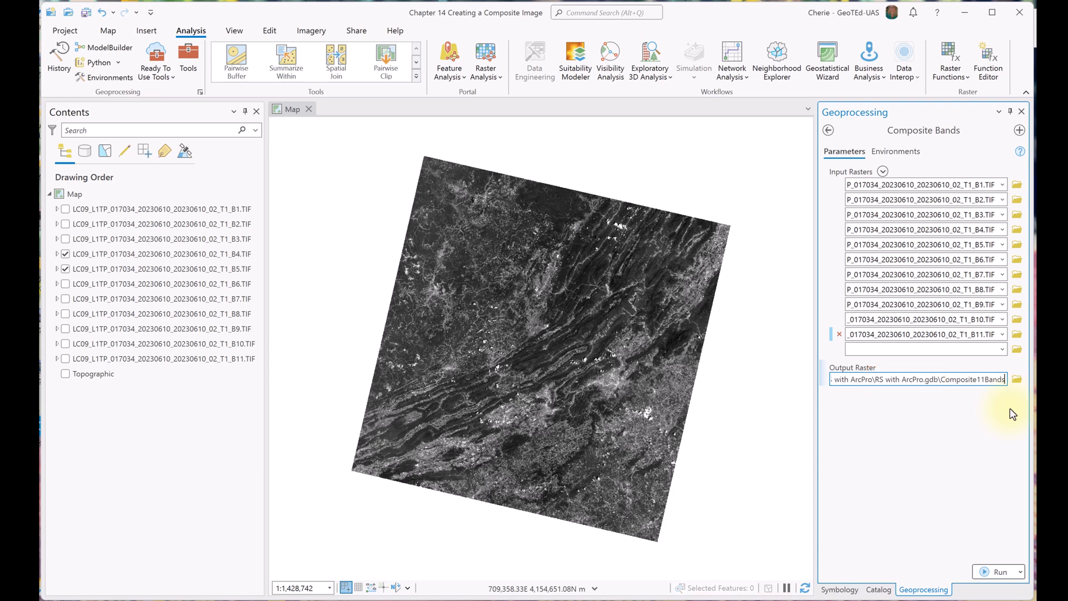
Step: Run Composite Bands with the output raster Composite11Bands in RS with ArcPro.gdb
left_click(993, 575)
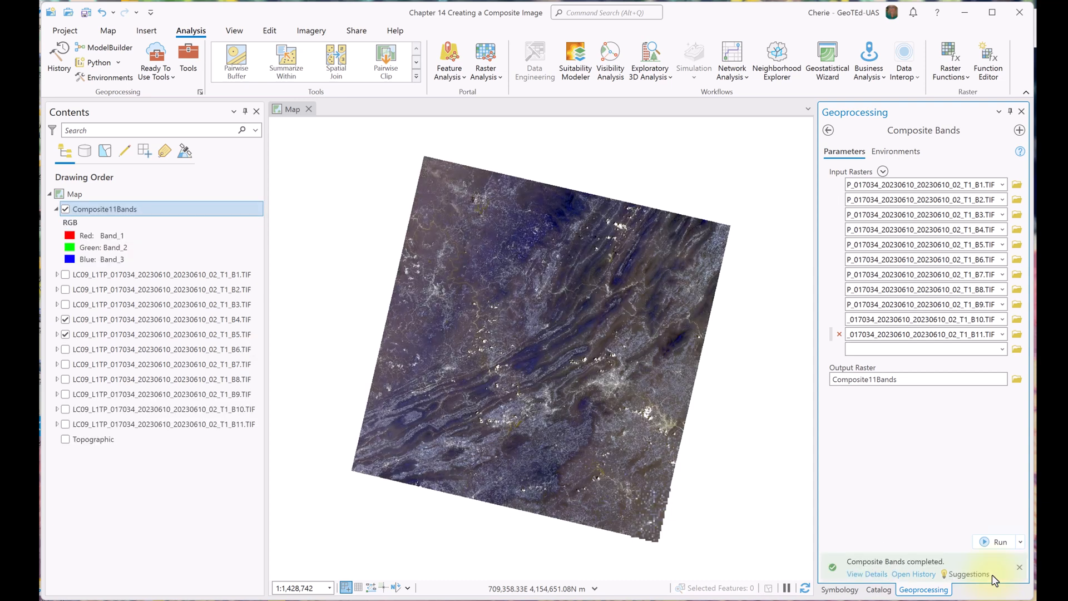
mouse_move(994, 581)
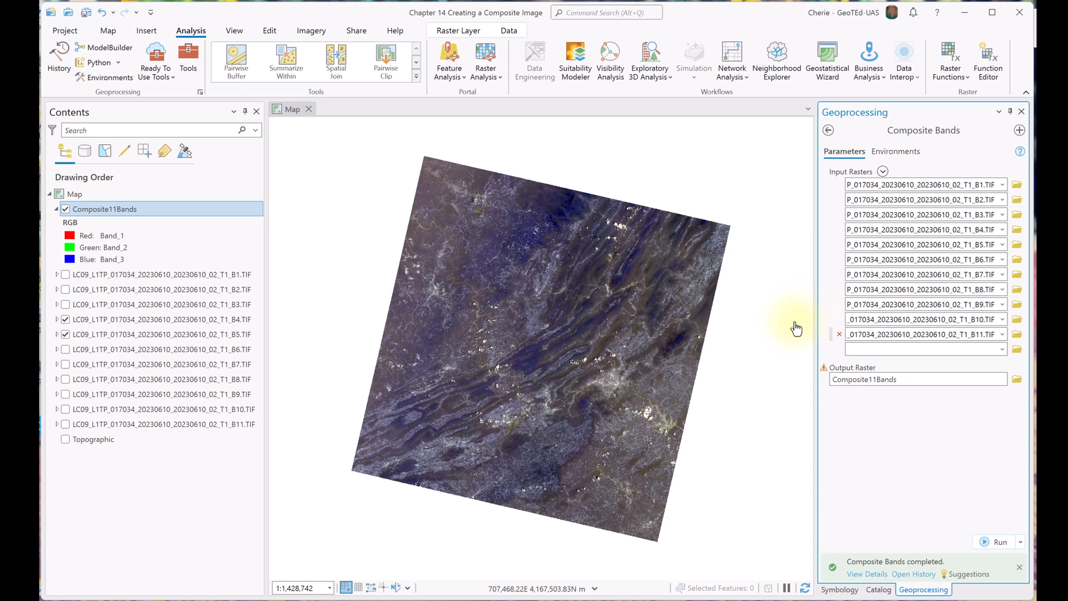
Step: Check the number of bands in the Composite11Bands layer's source raster information and save the project
right_click(124, 210)
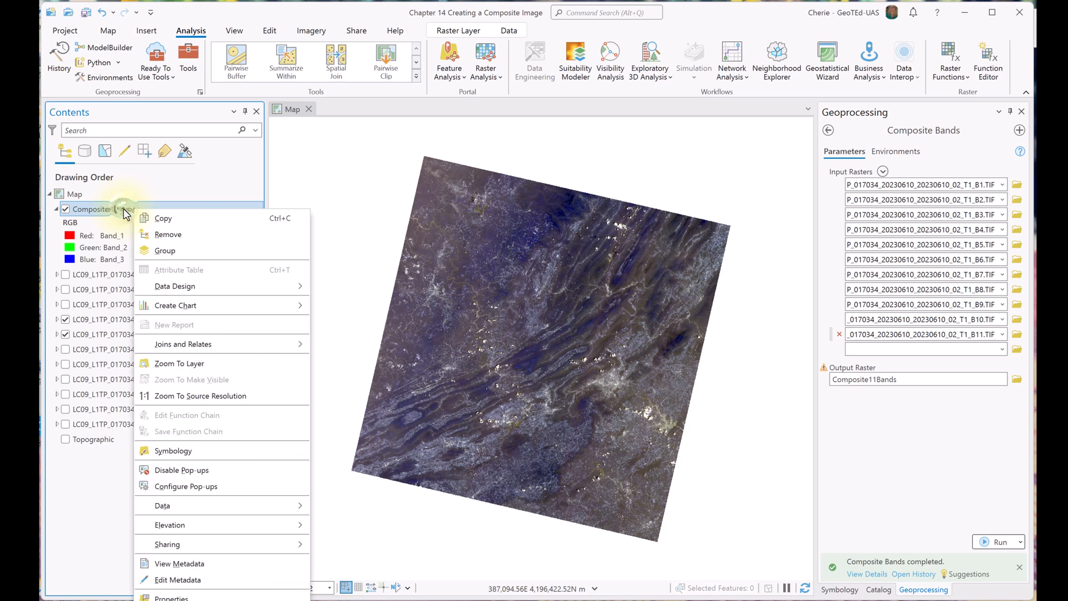
left_click(183, 598)
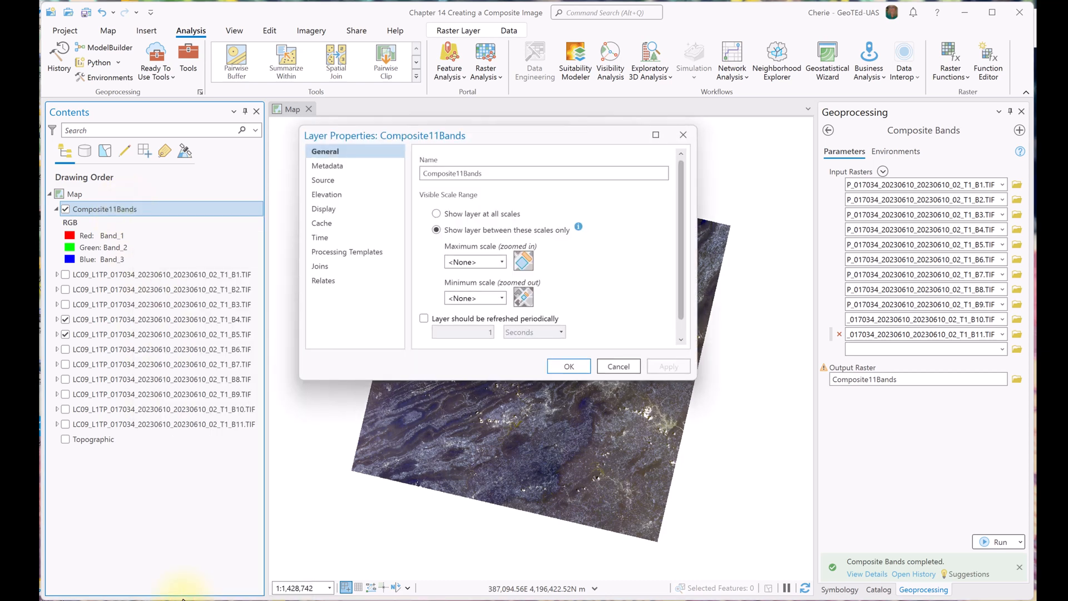
left_click(325, 183)
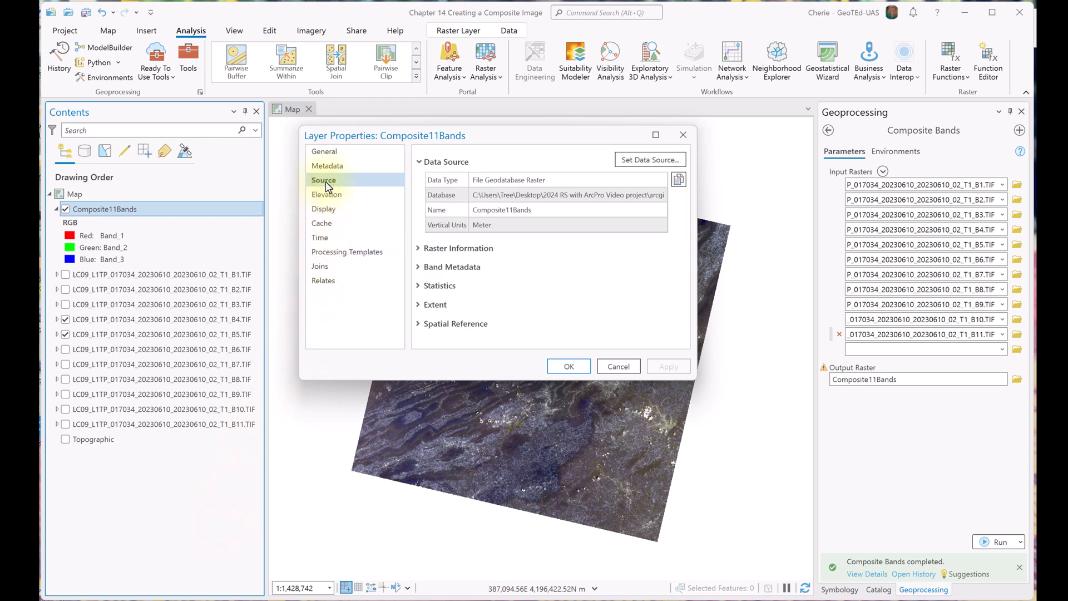
left_click(420, 250)
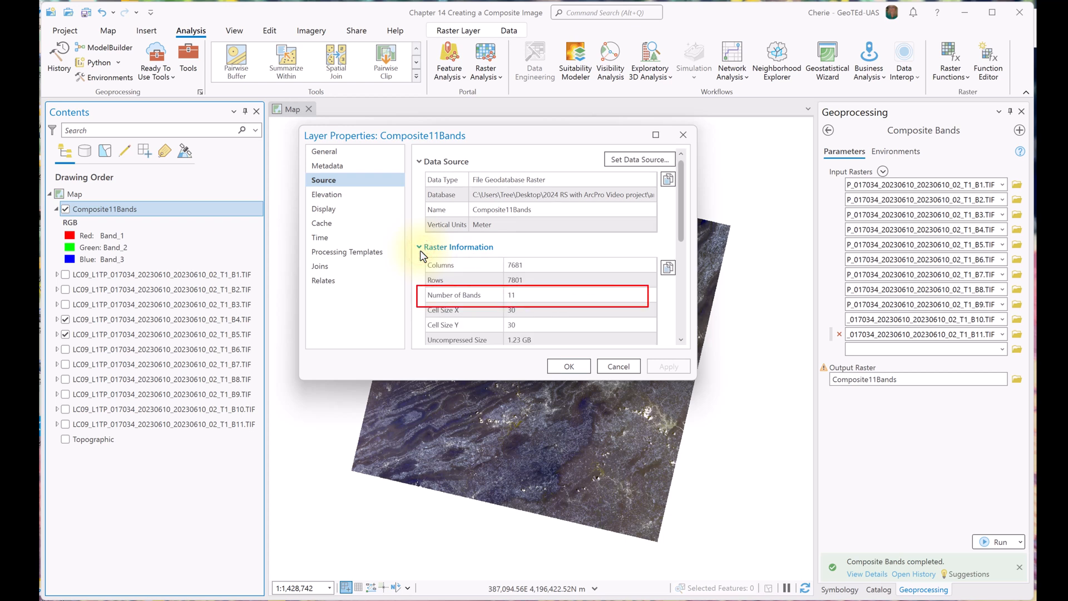
left_click(566, 366)
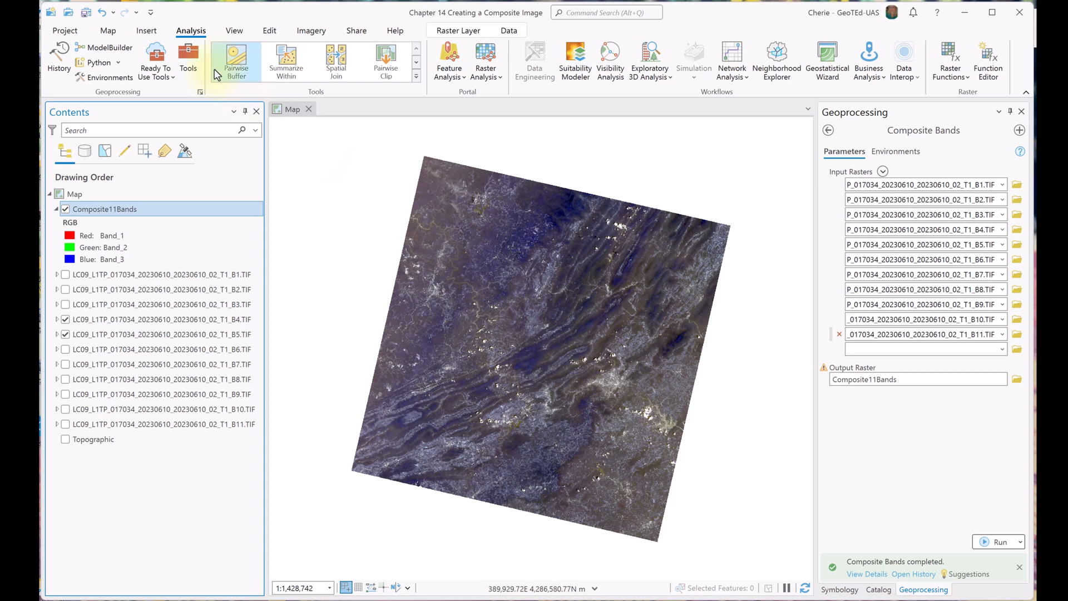
left_click(85, 12)
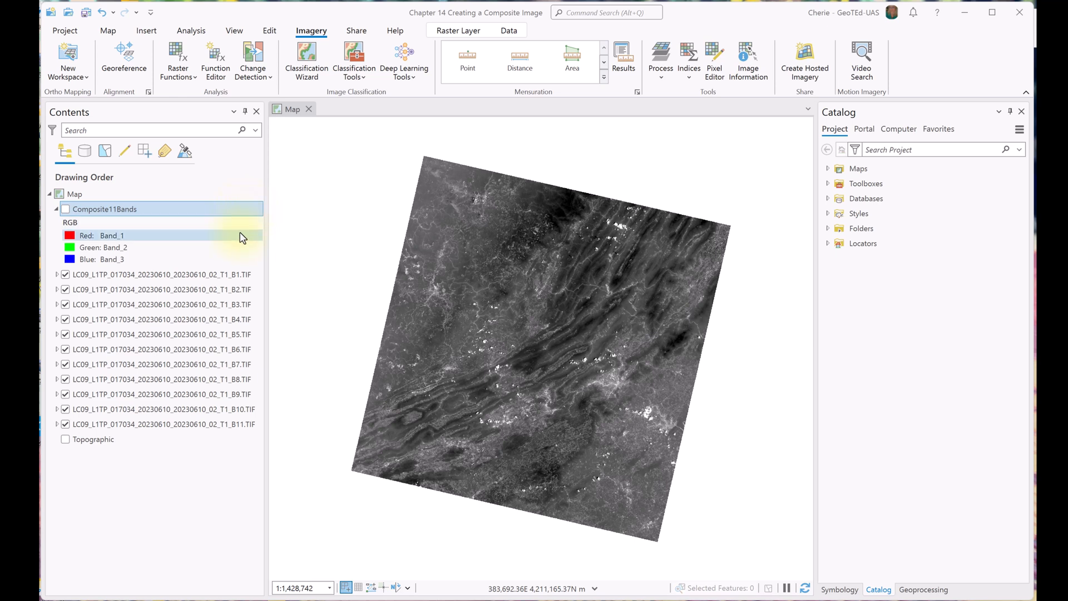
Step: Create a composite layer from all eleven single-band layers, B1 through B11, with the Composite imagery process and save the project
left_click(220, 274)
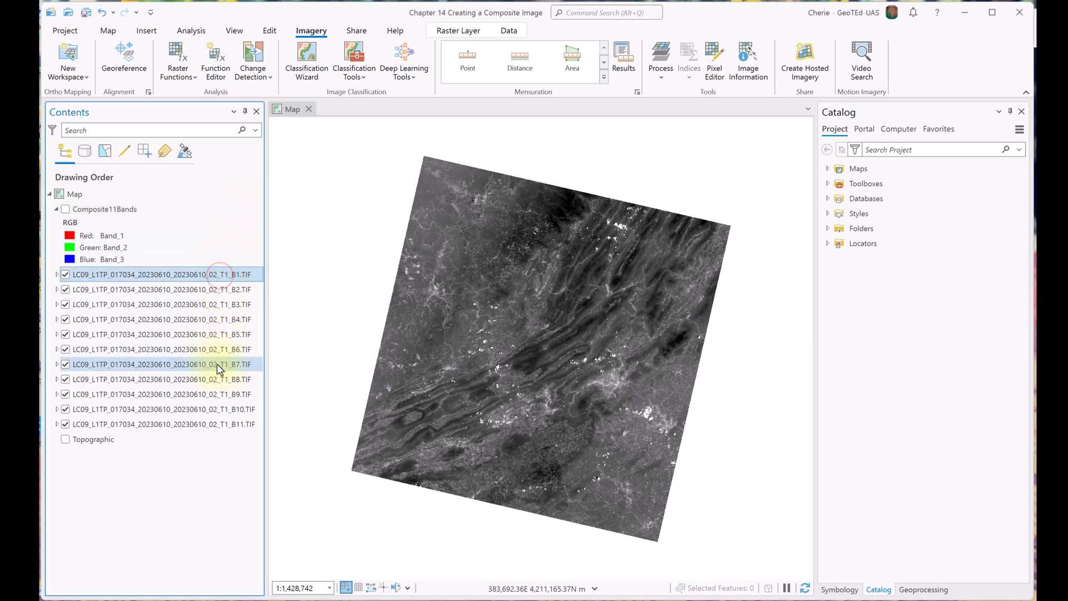
left_click(217, 428, "shift")
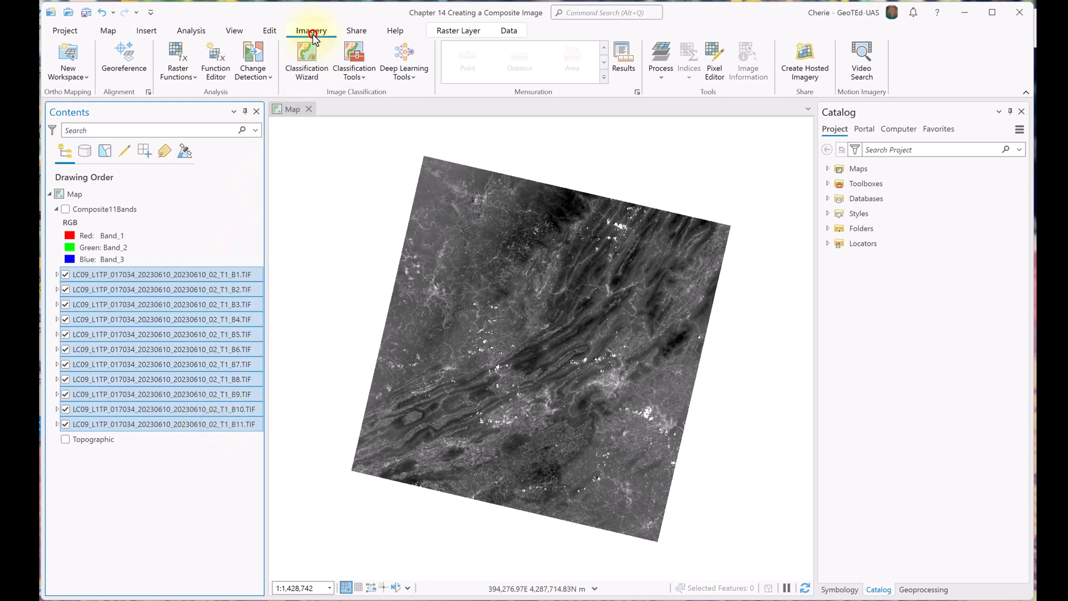
left_click(661, 69)
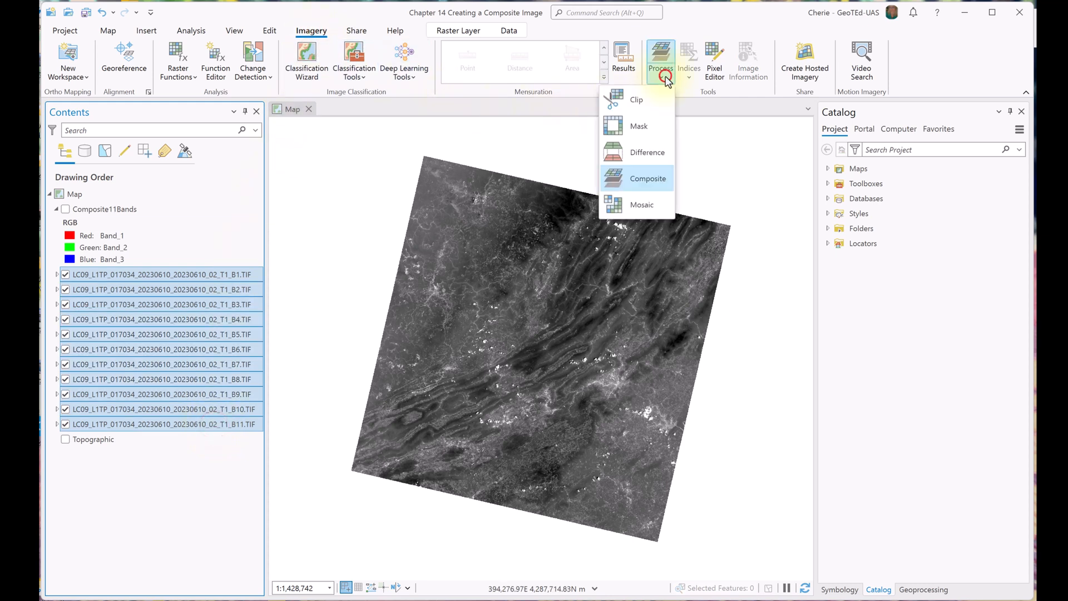
left_click(636, 179)
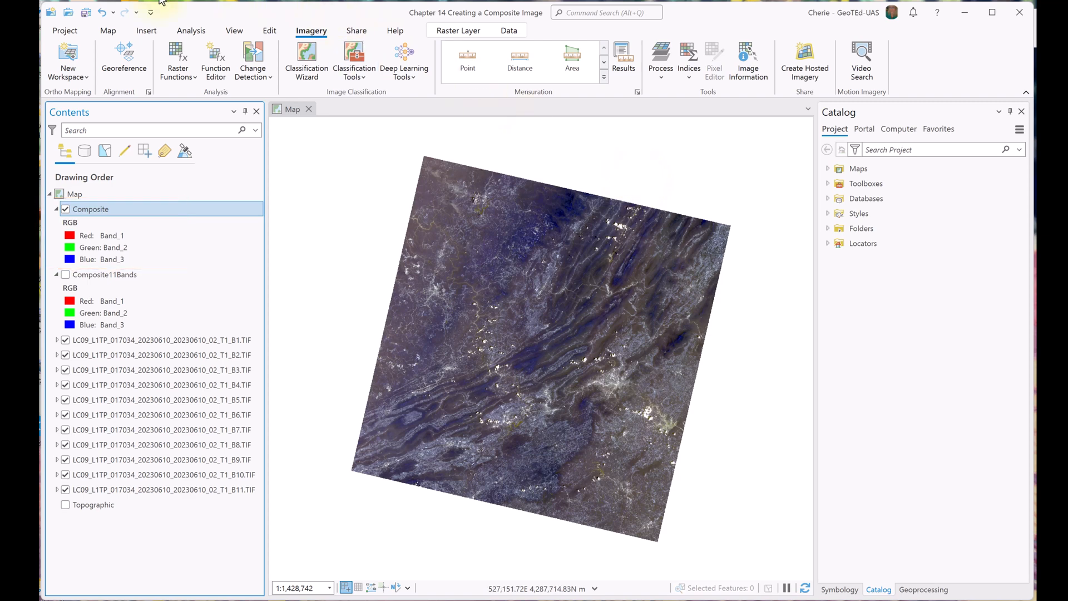
left_click(85, 12)
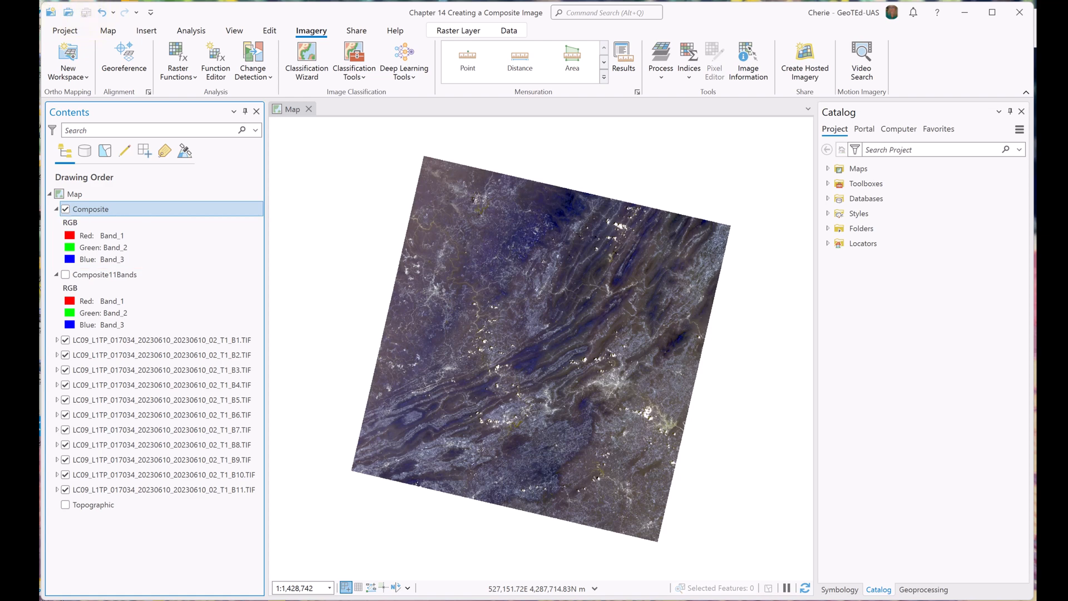
Step: Check the number of bands in the Composite layer's source raster information
right_click(89, 207)
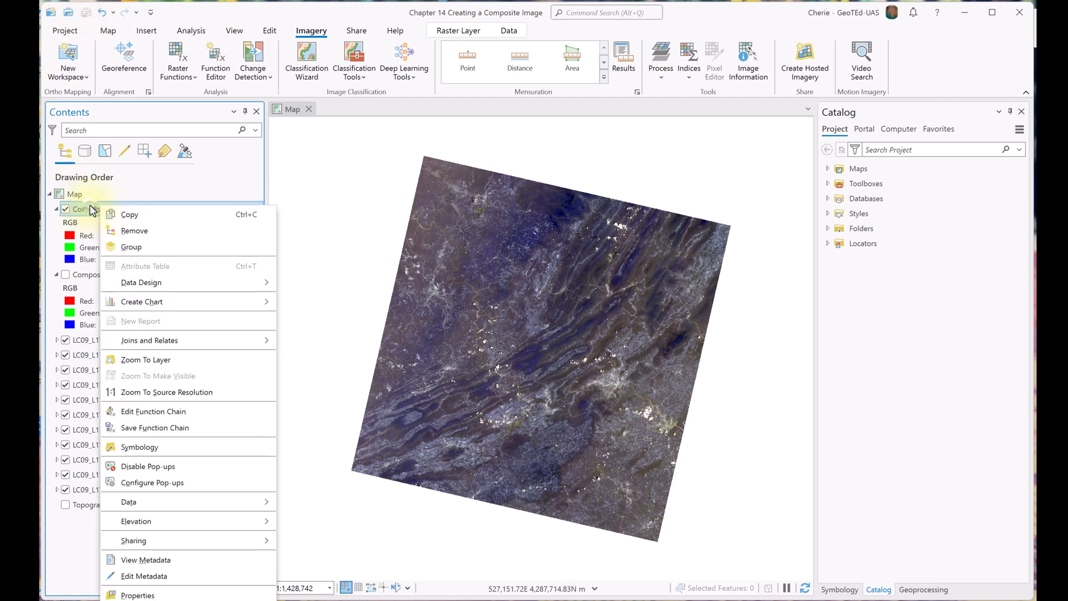
left_click(140, 594)
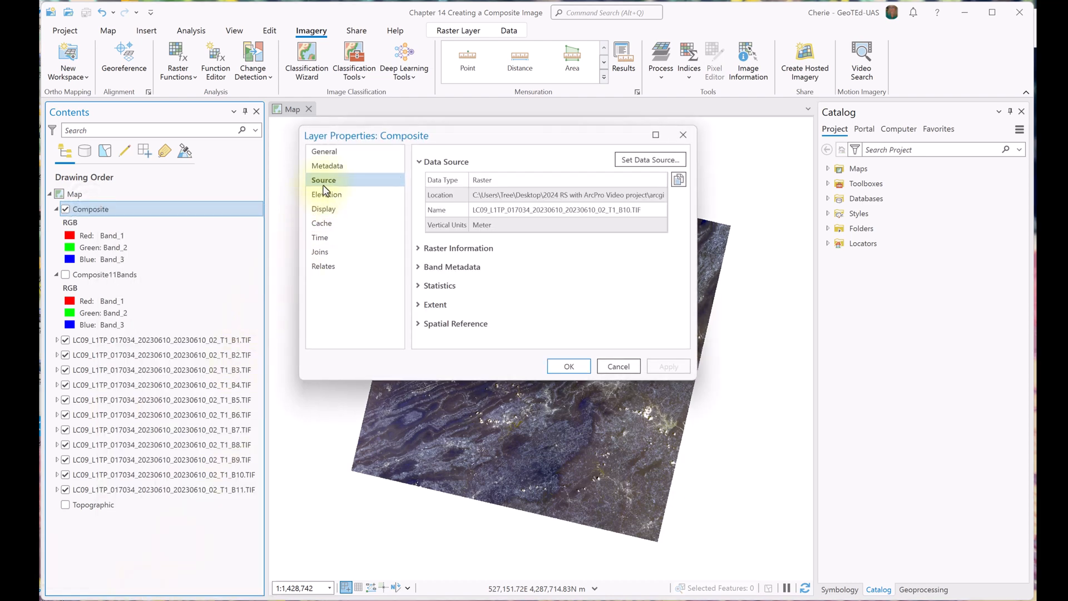
left_click(415, 248)
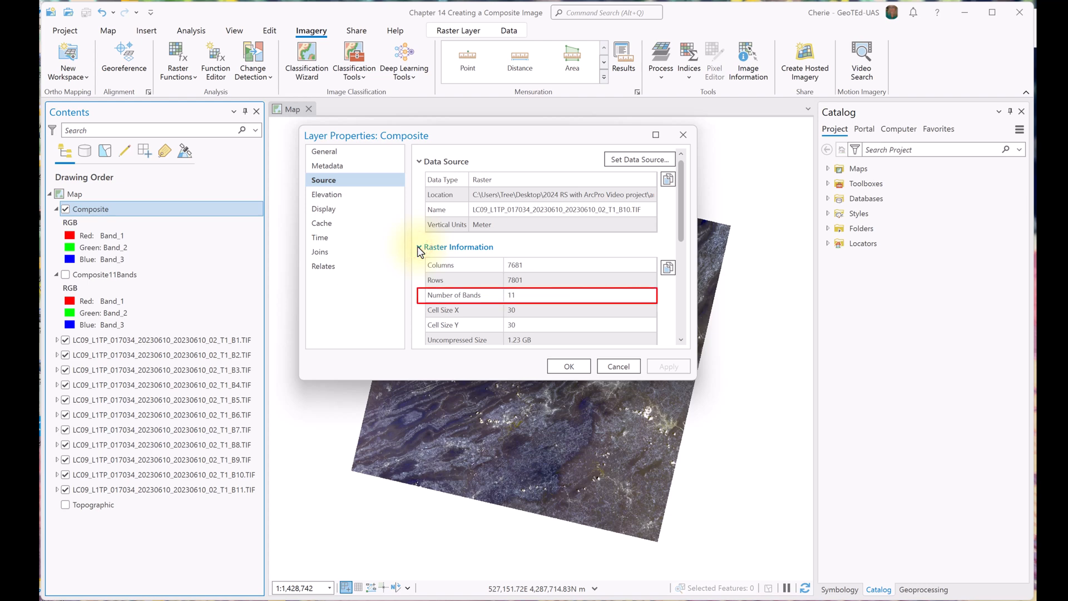
left_click(569, 366)
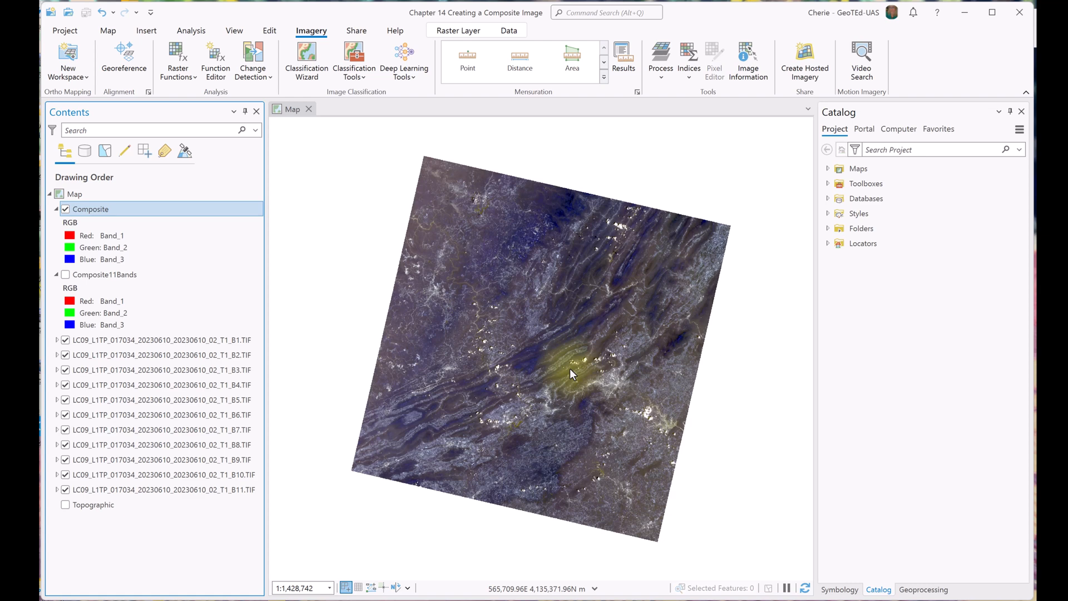
Step: Toggle composite layer visibility to compare the images, and inspect the RS with ArcPro folder and geodatabase for saved rasters
left_click(66, 210)
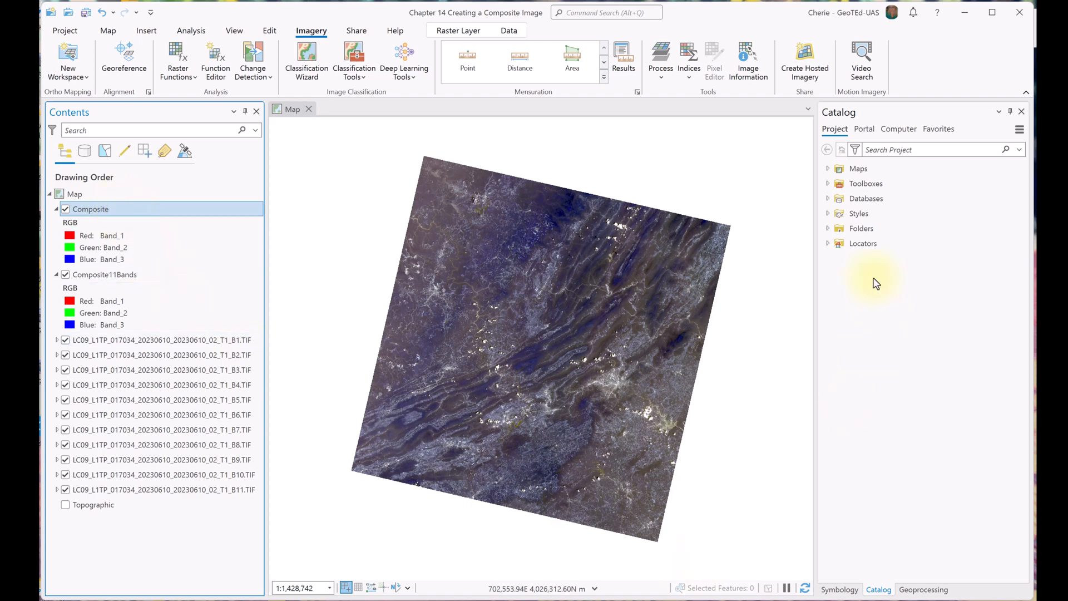
left_click(827, 229)
left_click(838, 244)
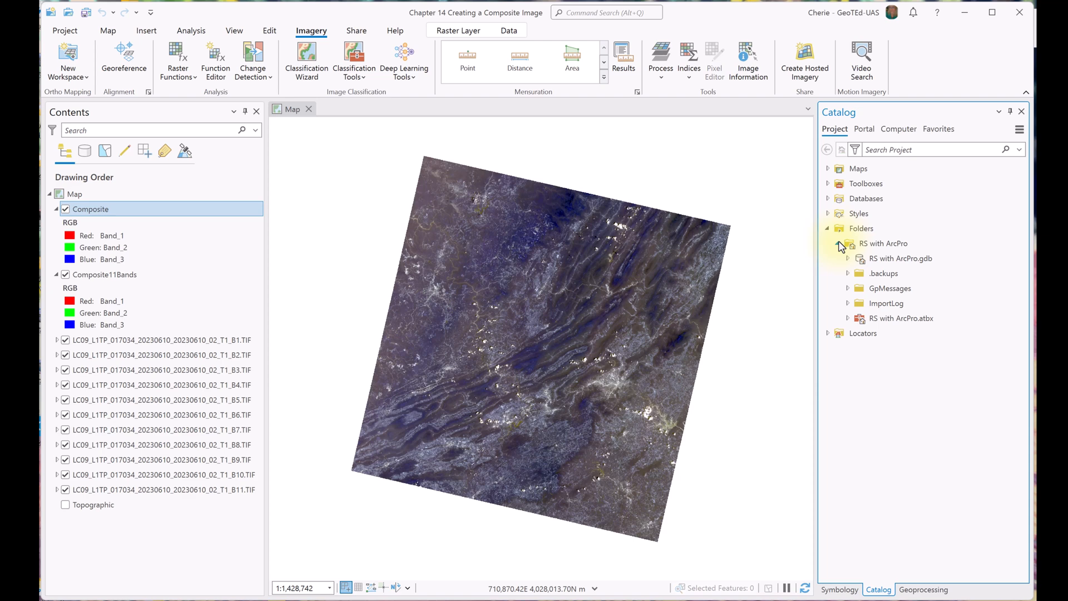
left_click(827, 199)
left_click(837, 214)
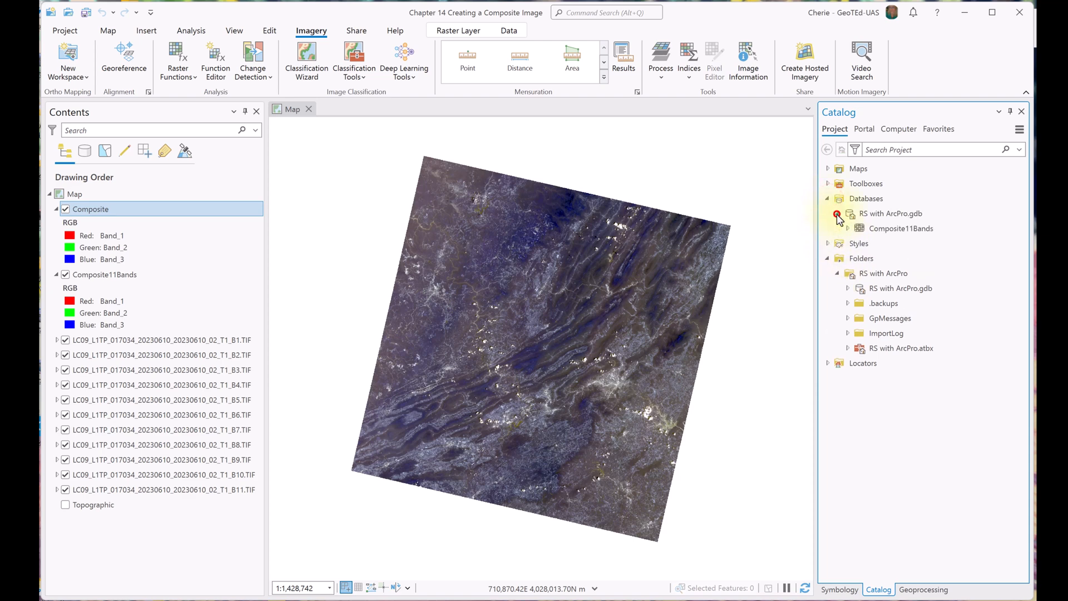